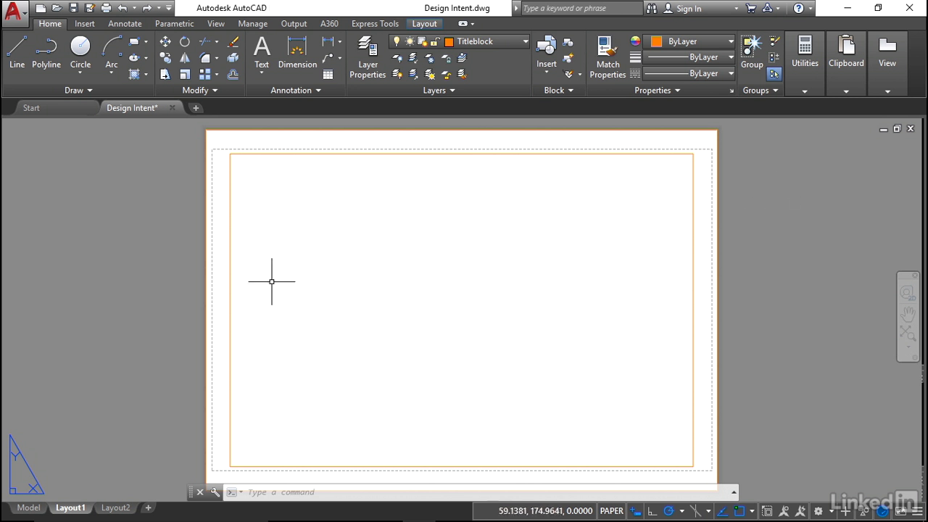
# Rename Layout1 as A3-Landscape.
pyautogui.rightClick(72, 508)
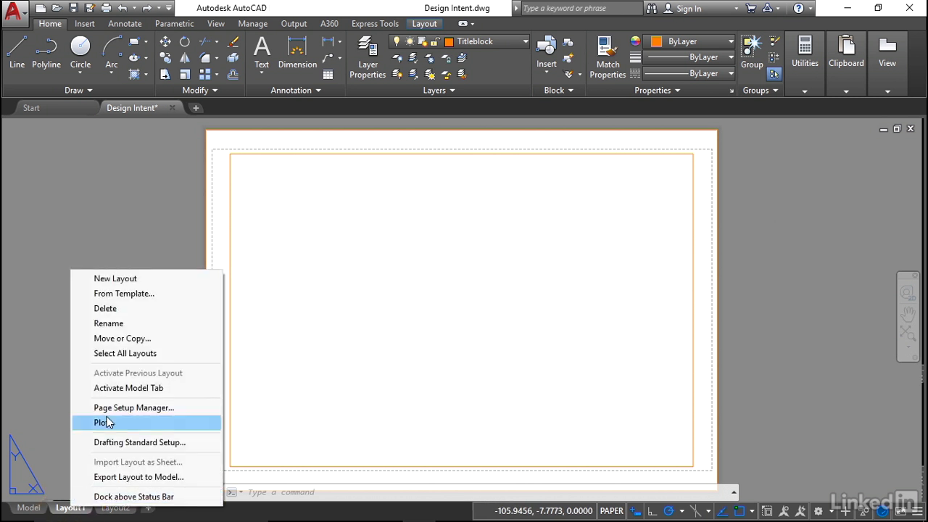
pyautogui.click(109, 324)
pyautogui.write('A3-')
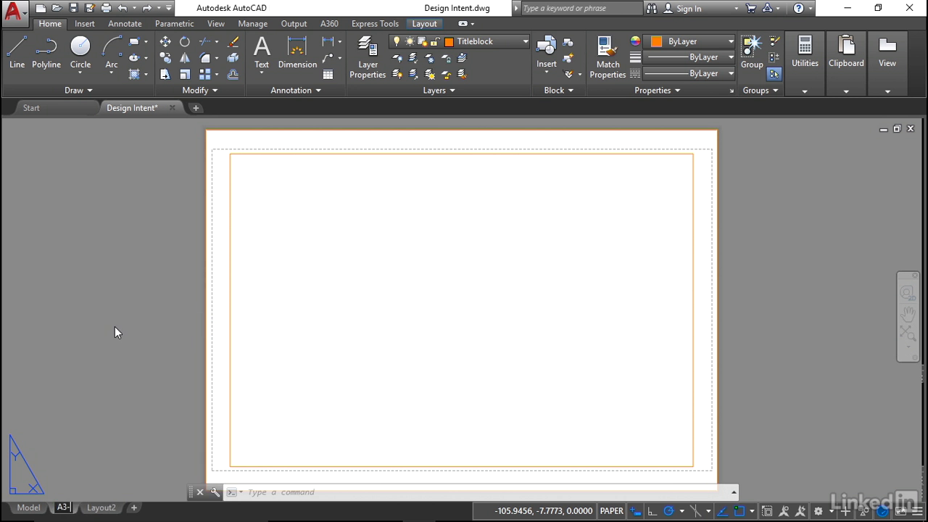
pyautogui.write('landscp')
pyautogui.press('Return')
pyautogui.press('BackSpace')
pyautogui.press('BackSpace')
pyautogui.press('BackSpace')
pyautogui.press('BackSpace')
pyautogui.press('BackSpace')
pyautogui.press('BackSpace')
pyautogui.press('BackSpace')
pyautogui.write('Landscpae')
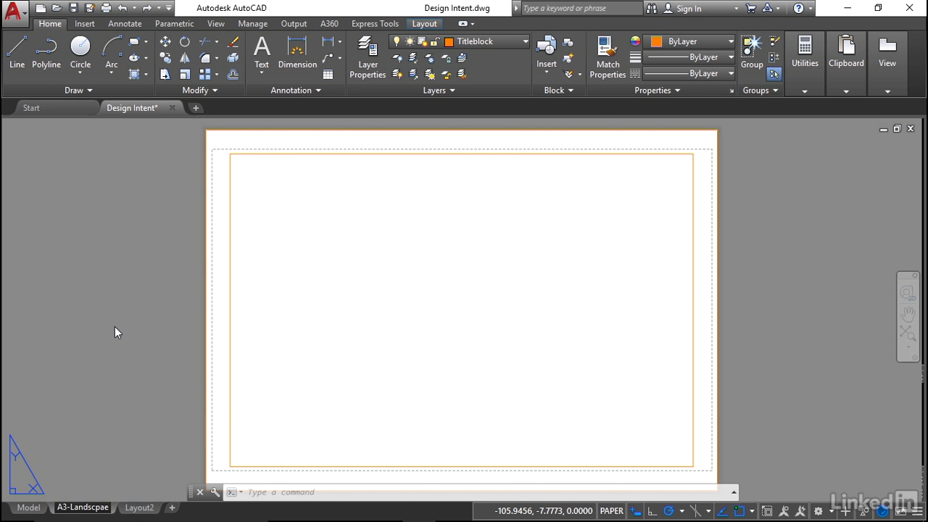
pyautogui.press('Return')
pyautogui.press('BackSpace')
pyautogui.press('BackSpace')
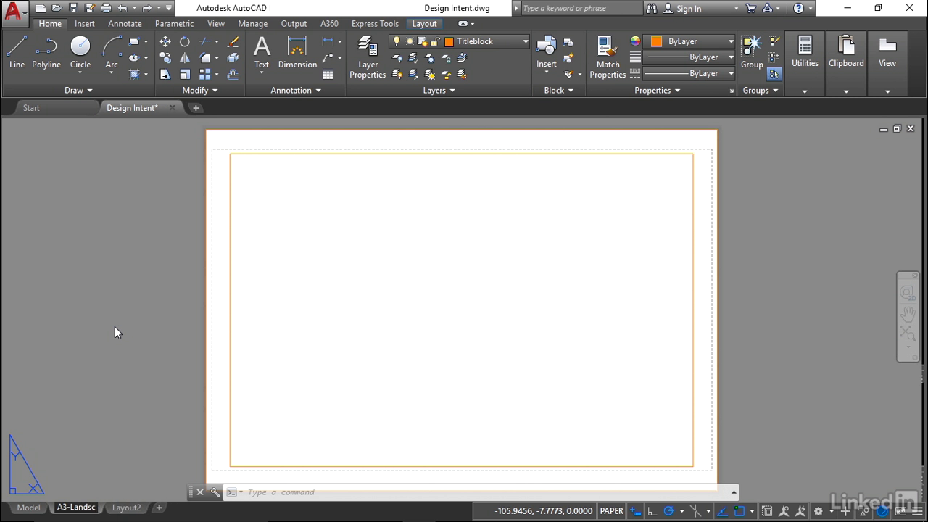
pyautogui.write('ape')
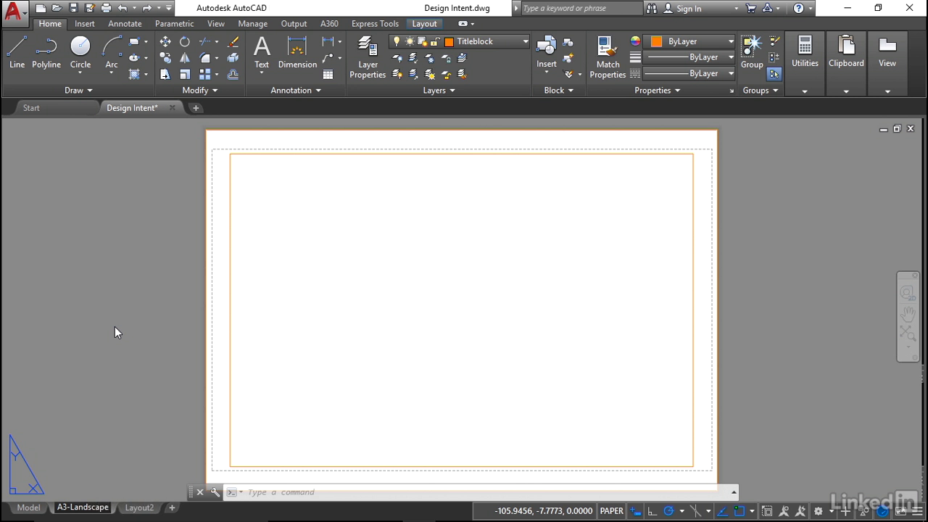
pyautogui.press('Return')
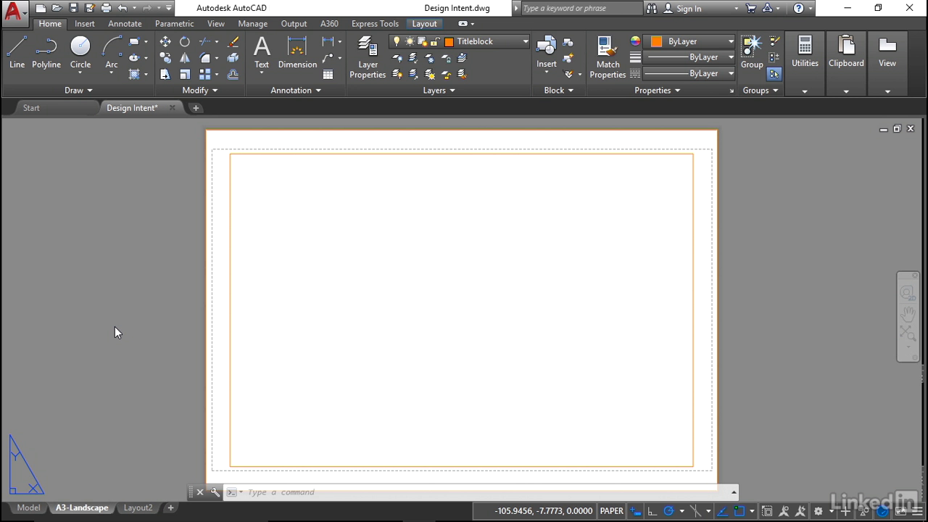
# Permanently delete Layout2 from the drawing.
pyautogui.rightClick(137, 511)
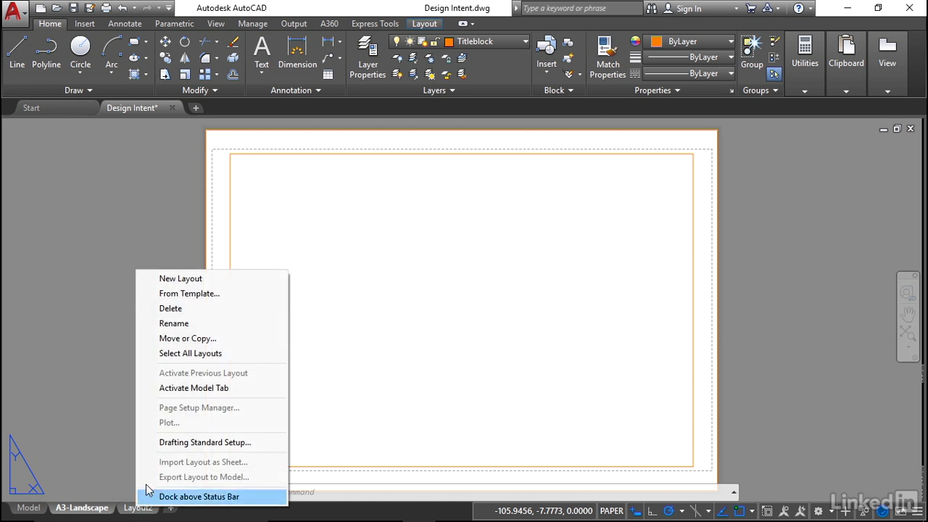
pyautogui.click(174, 308)
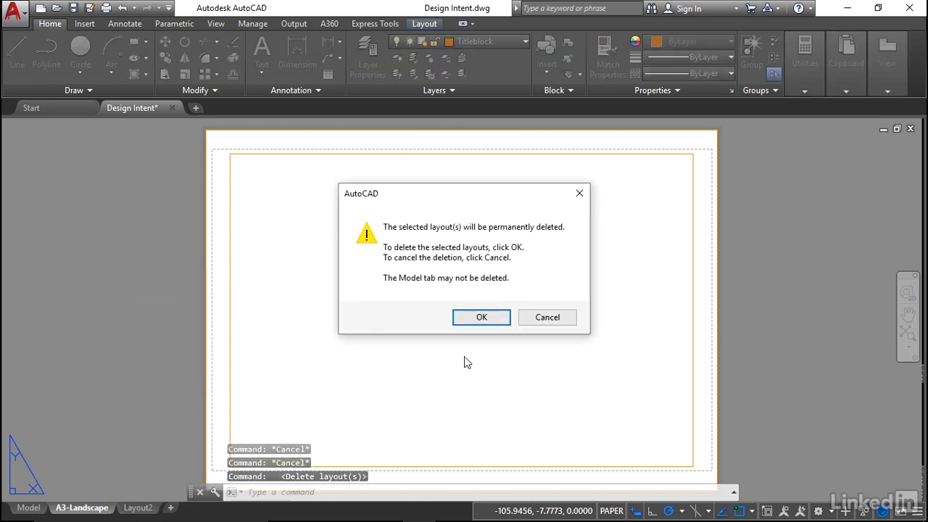
pyautogui.click(483, 319)
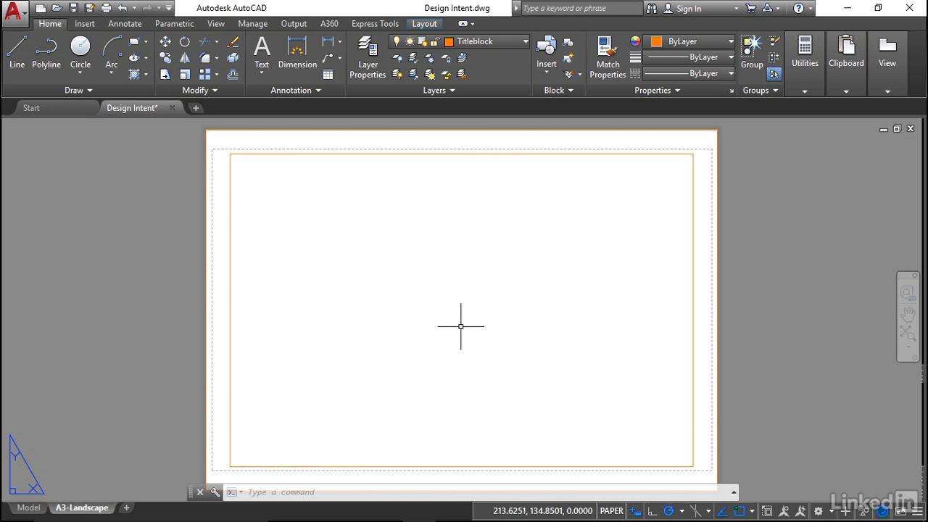
# Review the page setup assigned to the A3-Landscape layout, including its plotter and plot size, without changing it.
pyautogui.rightClick(83, 509)
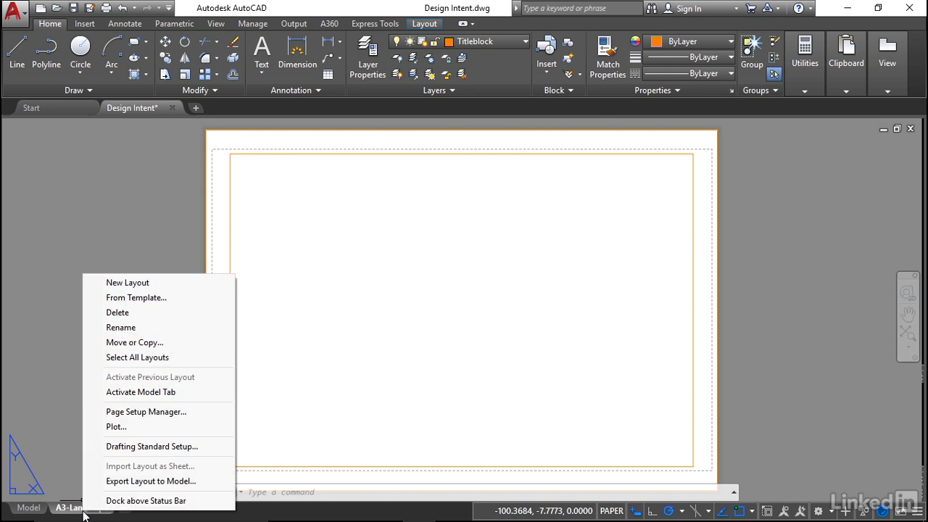
pyautogui.click(158, 414)
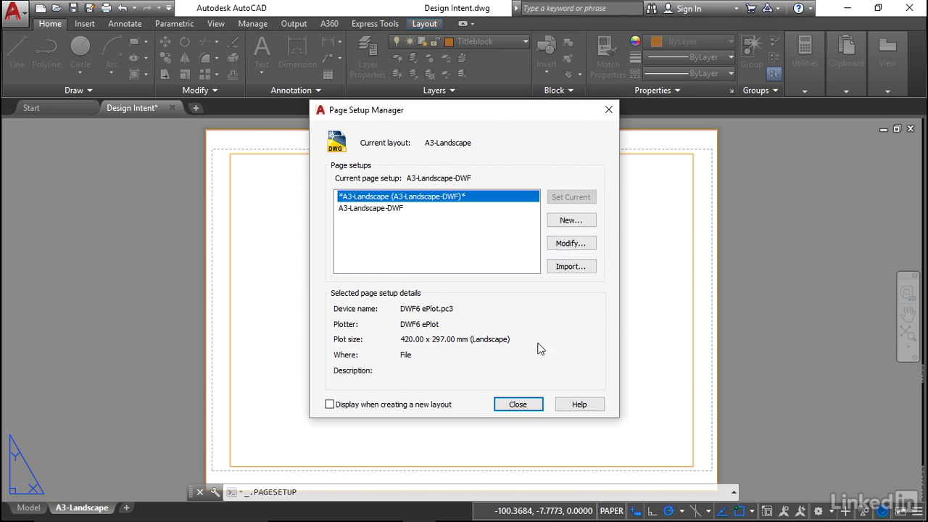
pyautogui.click(525, 407)
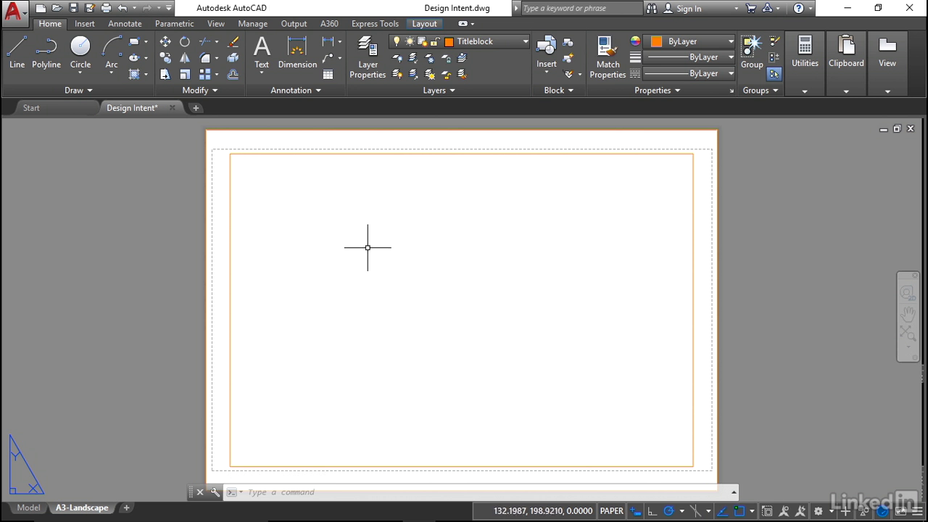
# Create a new layer named Viewports and set its color to blue.
pyautogui.click(377, 72)
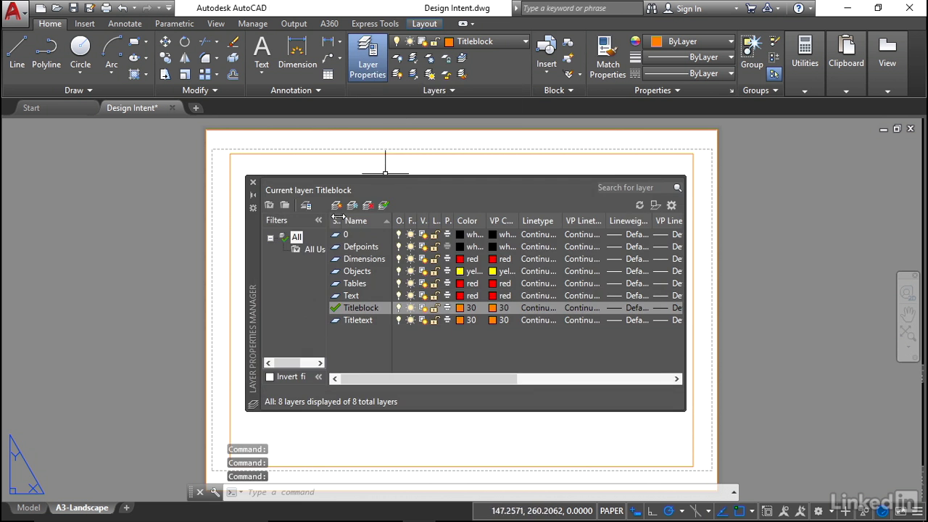
pyautogui.click(336, 205)
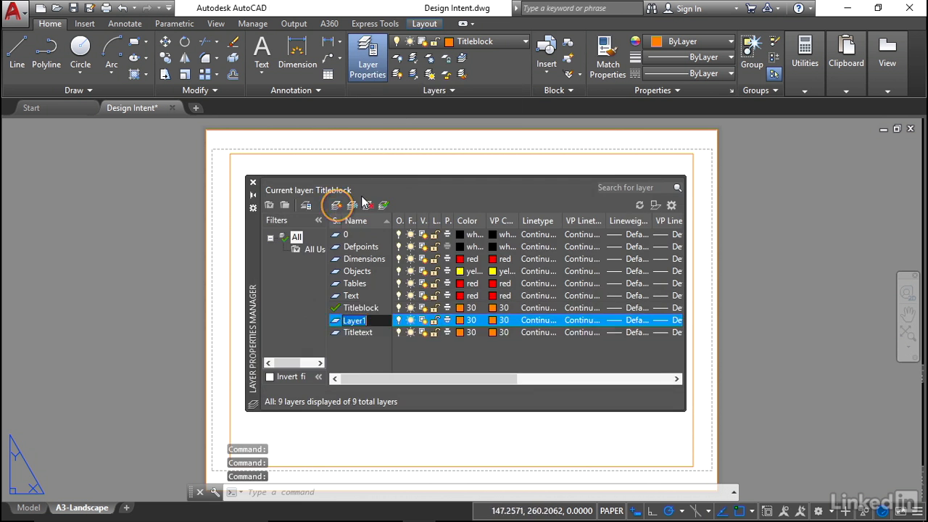
pyautogui.write('Viewports')
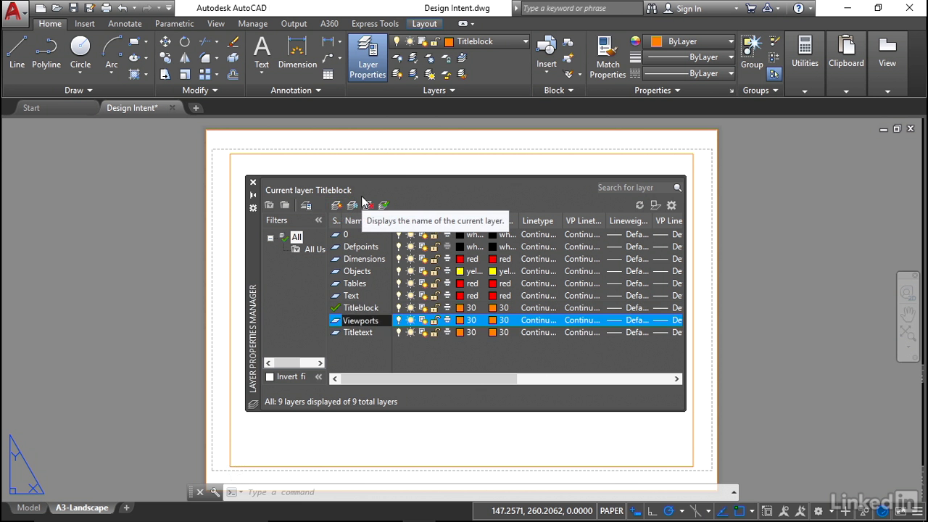
pyautogui.press('Return')
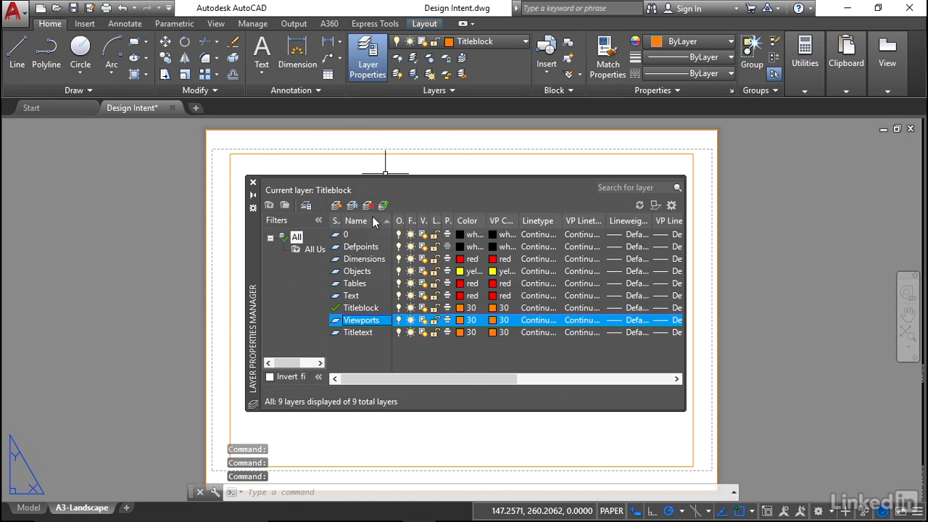
pyautogui.click(460, 321)
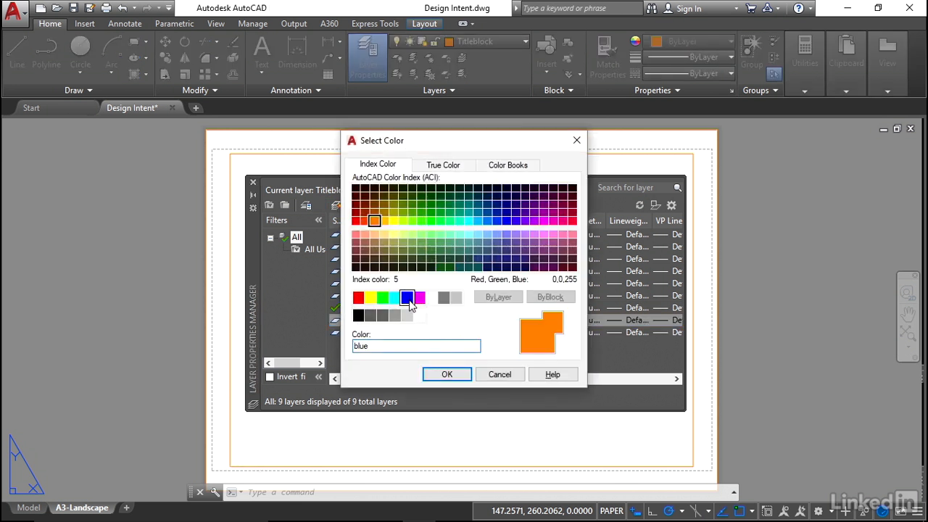
pyautogui.click(409, 299)
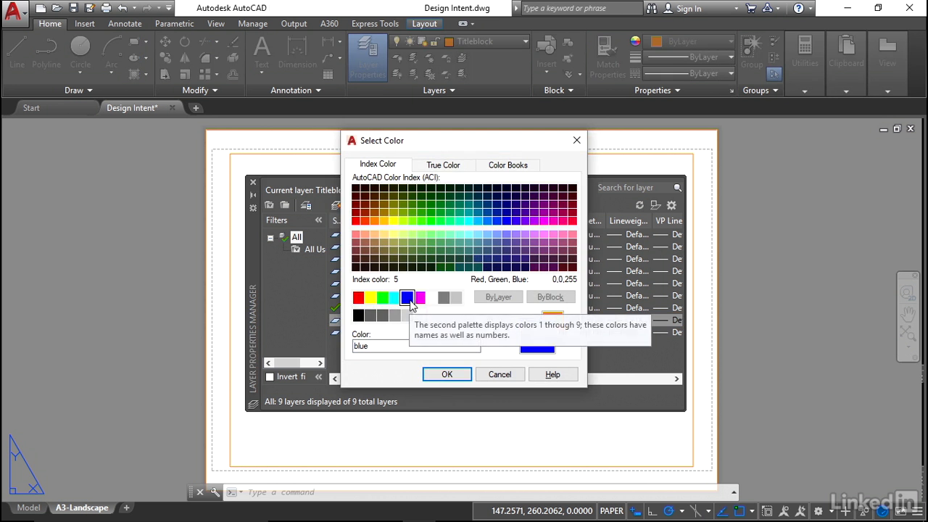
pyautogui.click(447, 376)
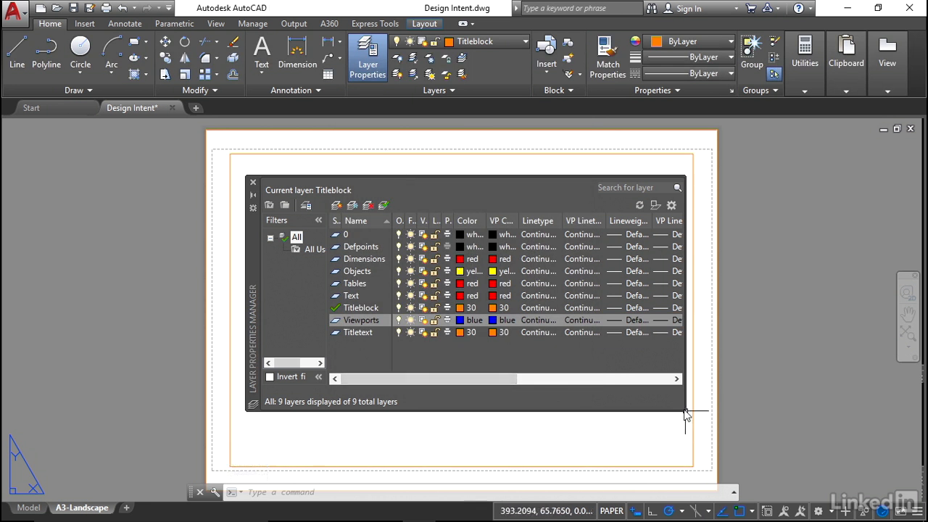
# Make the Viewports layer non-plotting and set it as the current layer.
pyautogui.moveTo(686, 411); pyautogui.dragTo(869, 461)
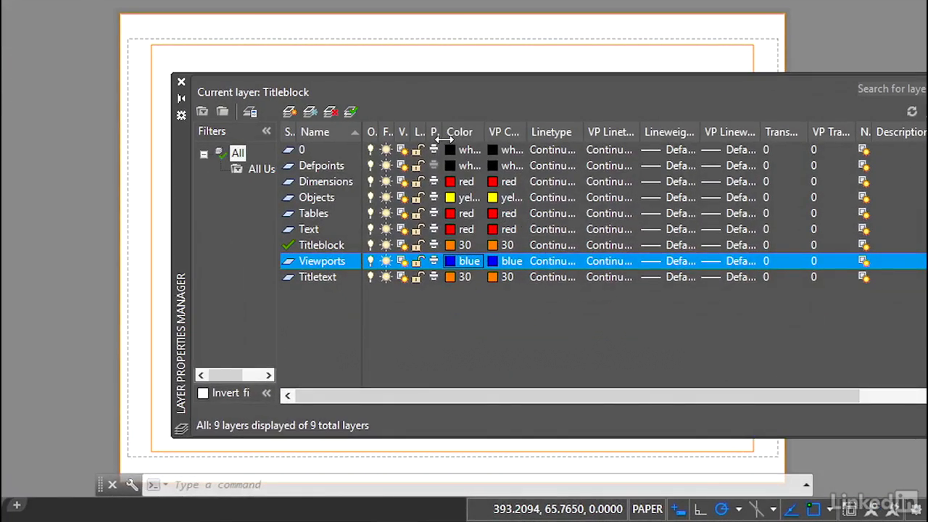
pyautogui.moveTo(444, 139); pyautogui.dragTo(487, 133)
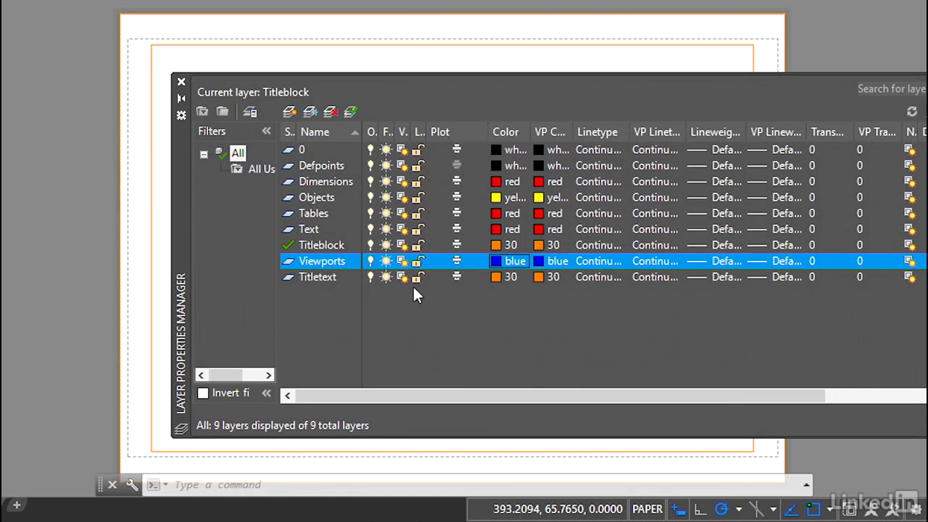
pyautogui.click(457, 262)
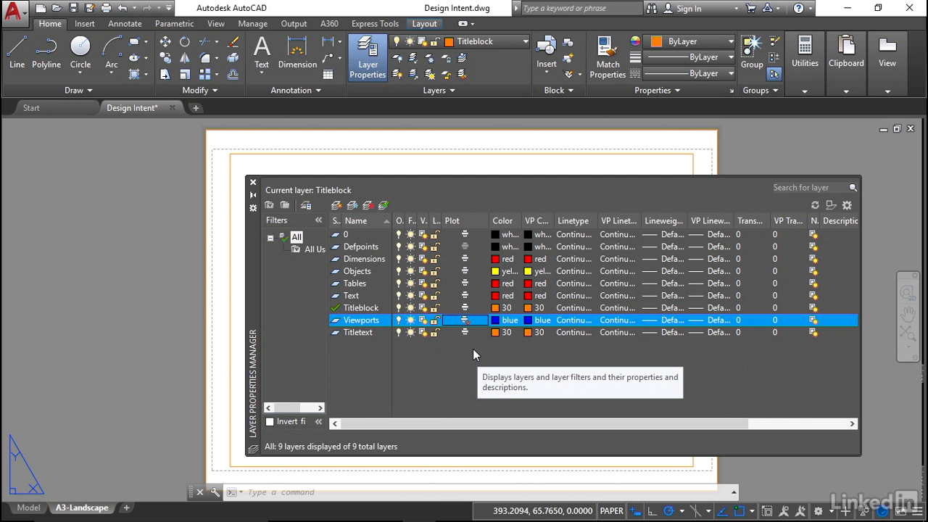
pyautogui.doubleClick(335, 320)
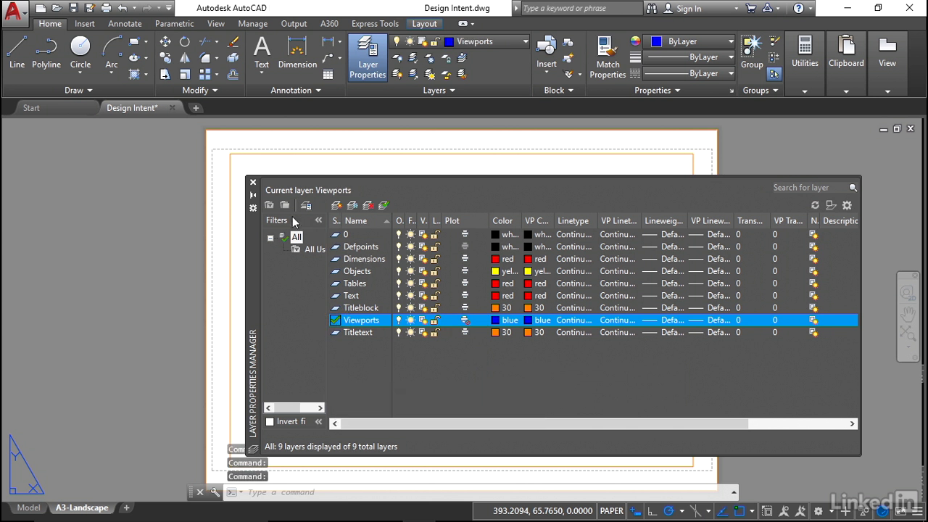
pyautogui.click(253, 183)
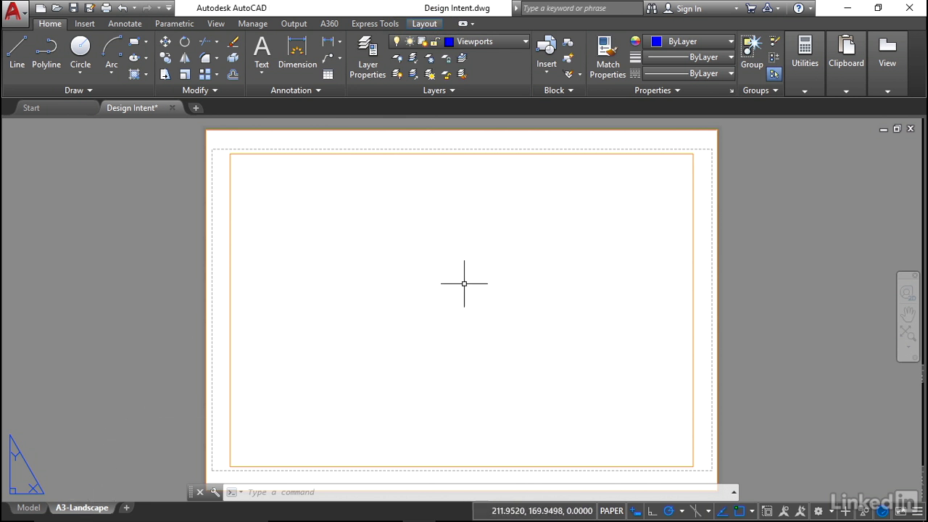
# Create a rectangular viewport on the layout, spanning the inner border frame from its upper-left to its lower-right corner.
pyautogui.click(427, 24)
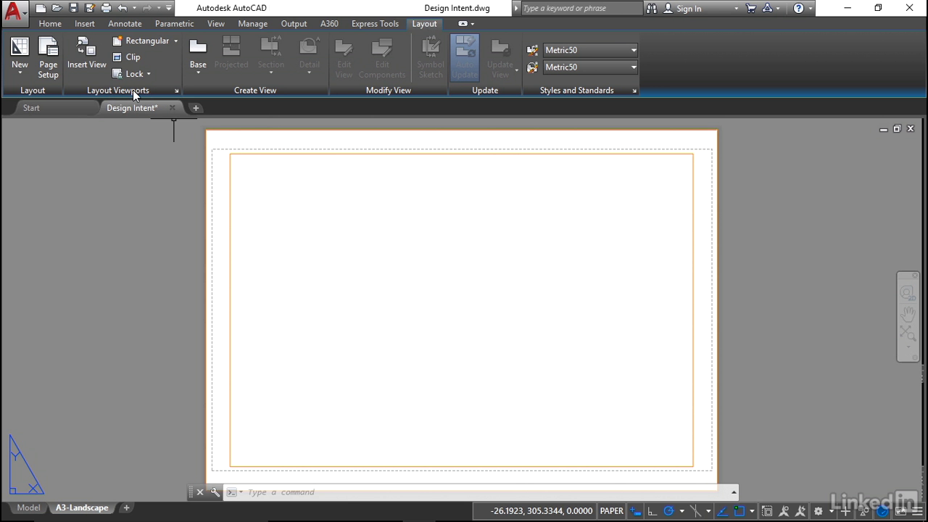
pyautogui.click(176, 41)
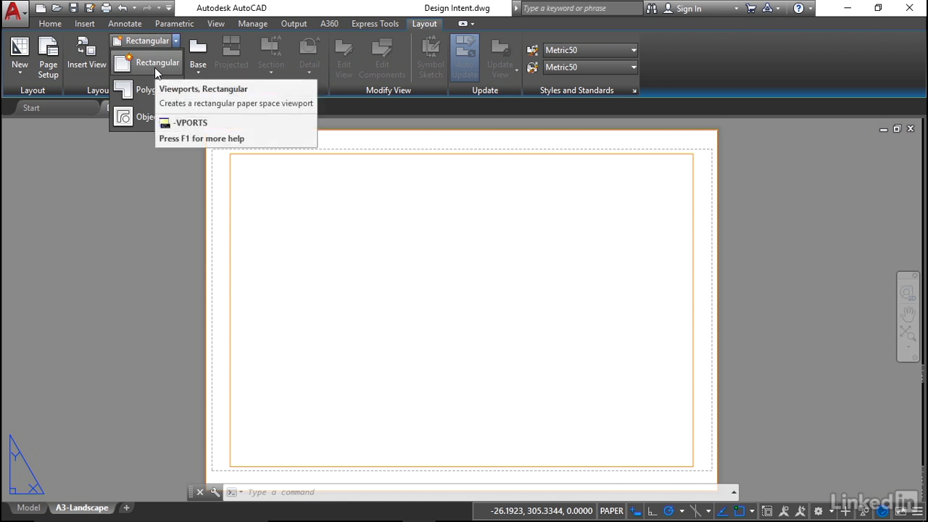
pyautogui.click(154, 67)
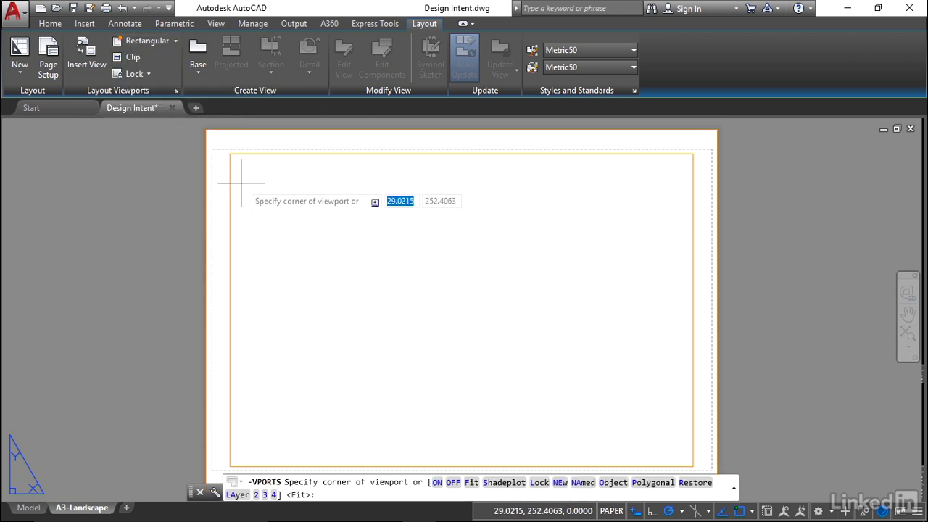
pyautogui.click(230, 154)
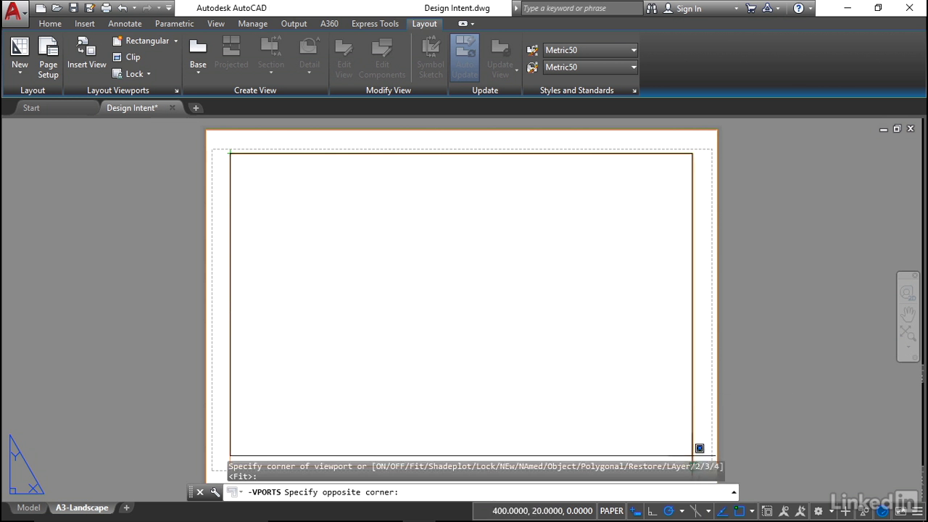
pyautogui.click(701, 452)
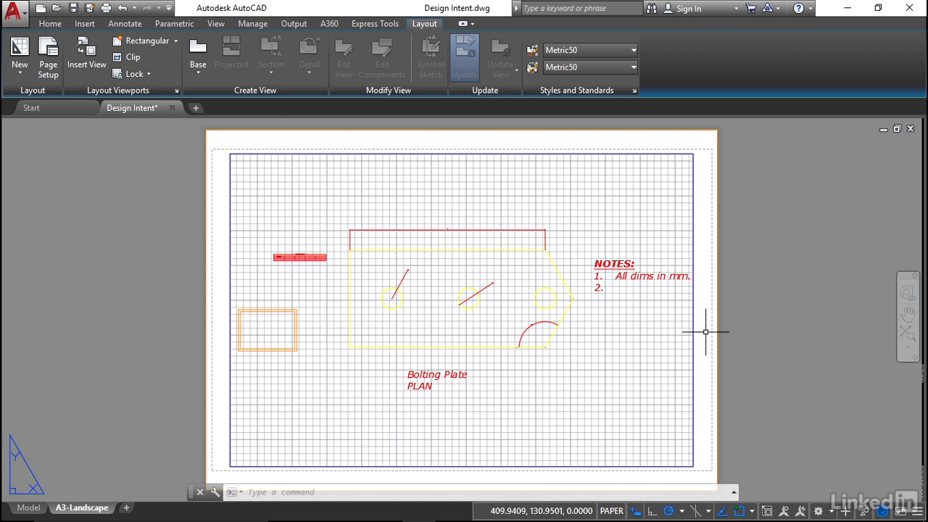
pyautogui.click(918, 512)
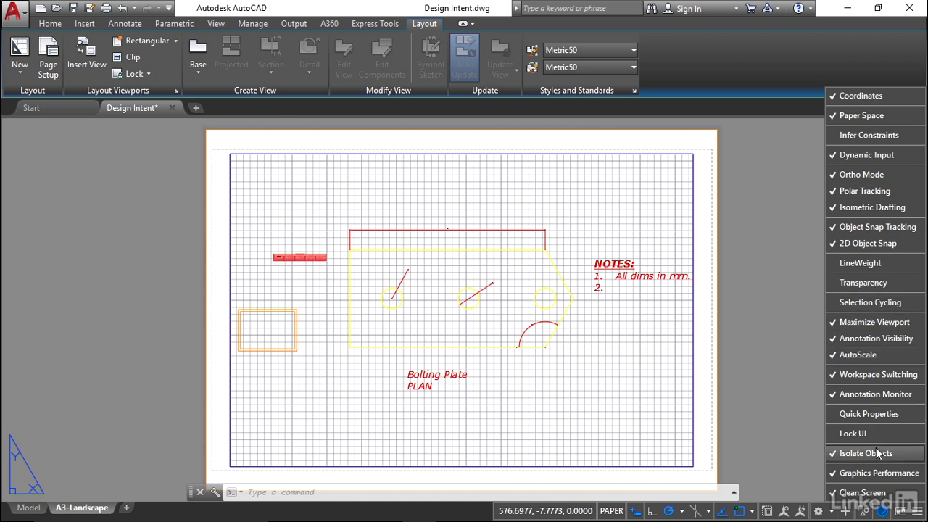
pyautogui.click(918, 515)
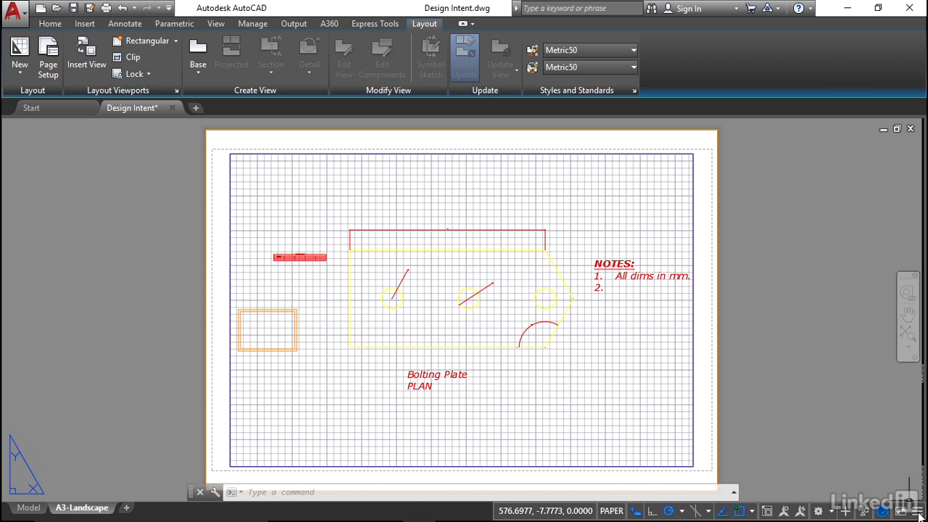
# Activate the model space inside the new viewport and turn off its grid display.
pyautogui.doubleClick(328, 191)
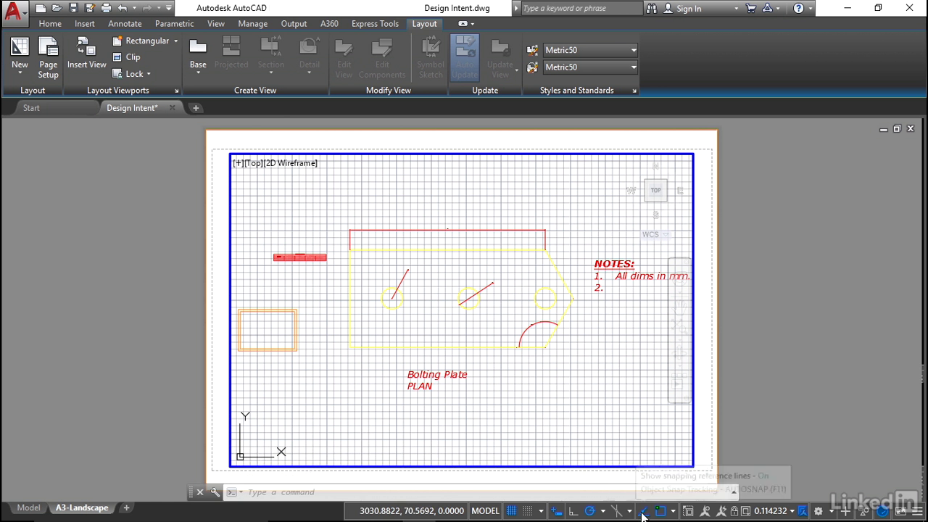
pyautogui.click(510, 512)
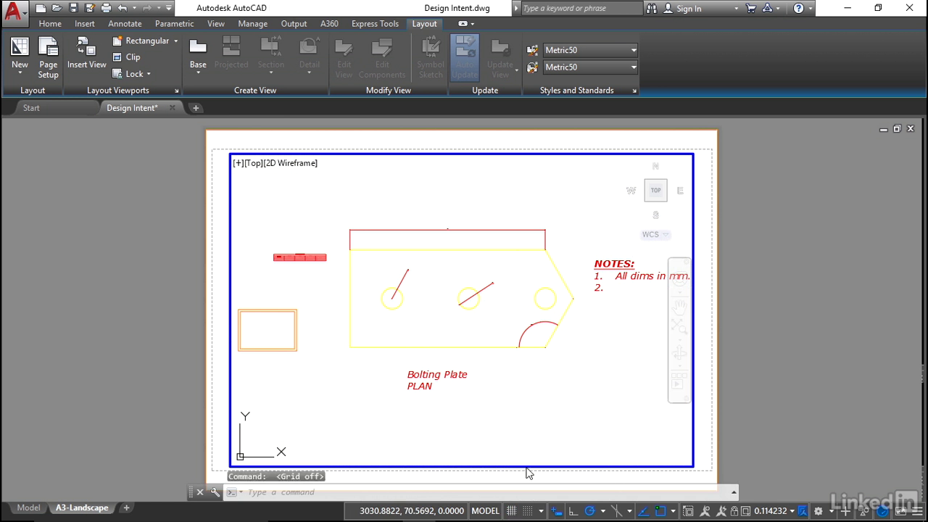
# Set the viewport scale to 1:5 and reposition the bolting plate plan within the frame, finishing in paper space.
pyautogui.click(789, 511)
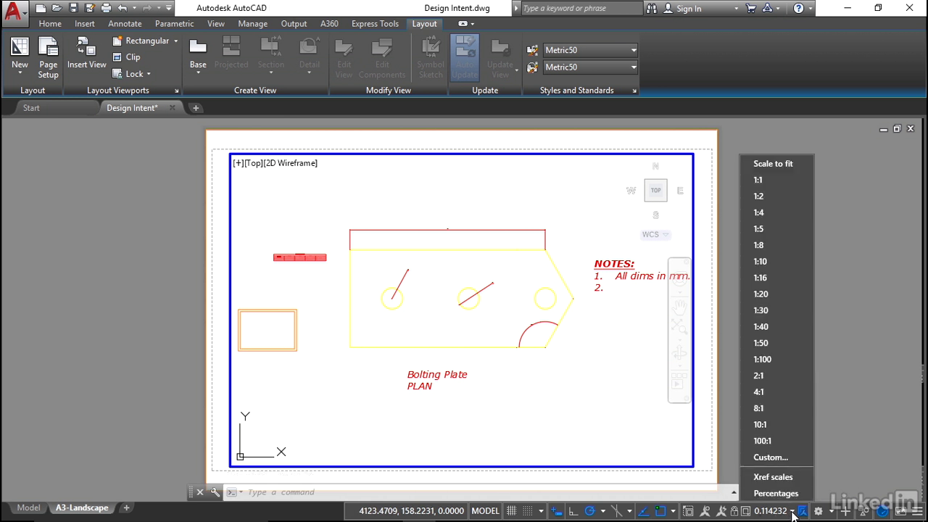
pyautogui.click(788, 230)
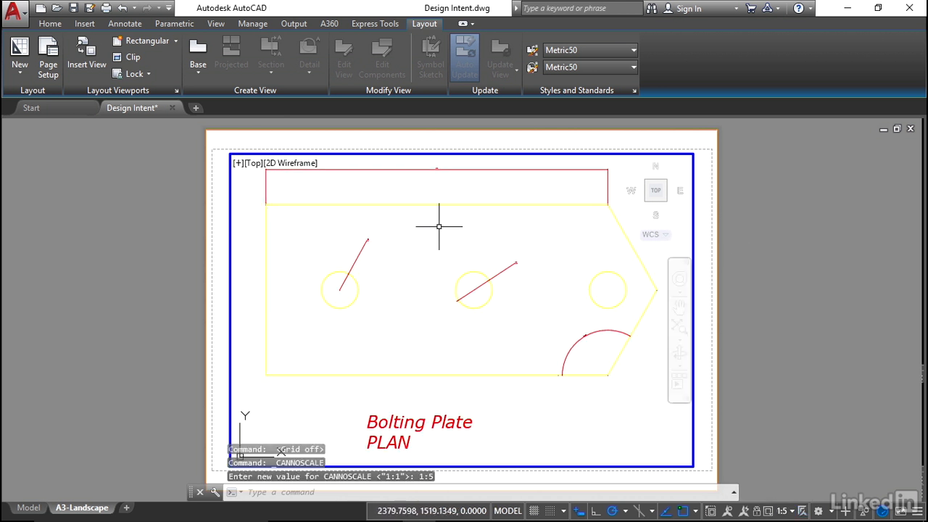
pyautogui.moveTo(431, 224)
pyautogui.mouseDown(button='middle')
pyautogui.moveTo(438, 252)
pyautogui.moveTo(424, 233)
pyautogui.mouseUp(button='middle')
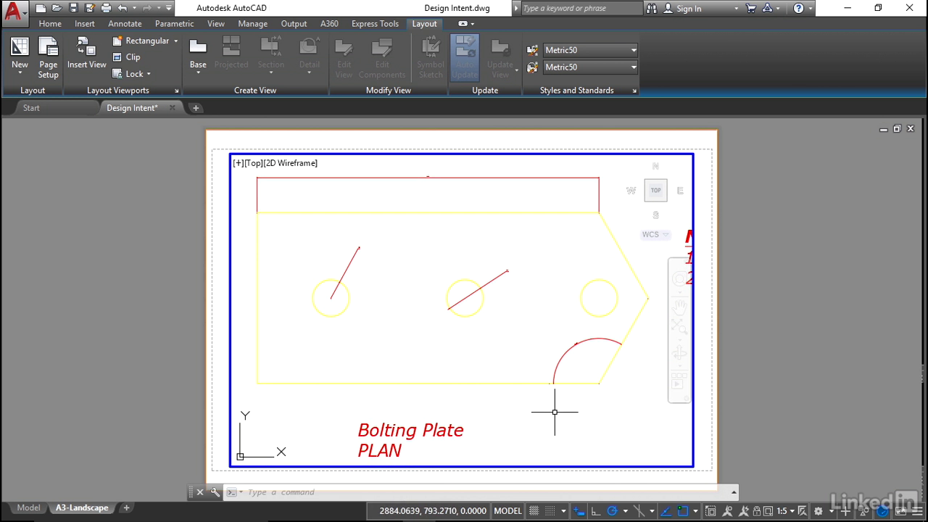
pyautogui.doubleClick(790, 302)
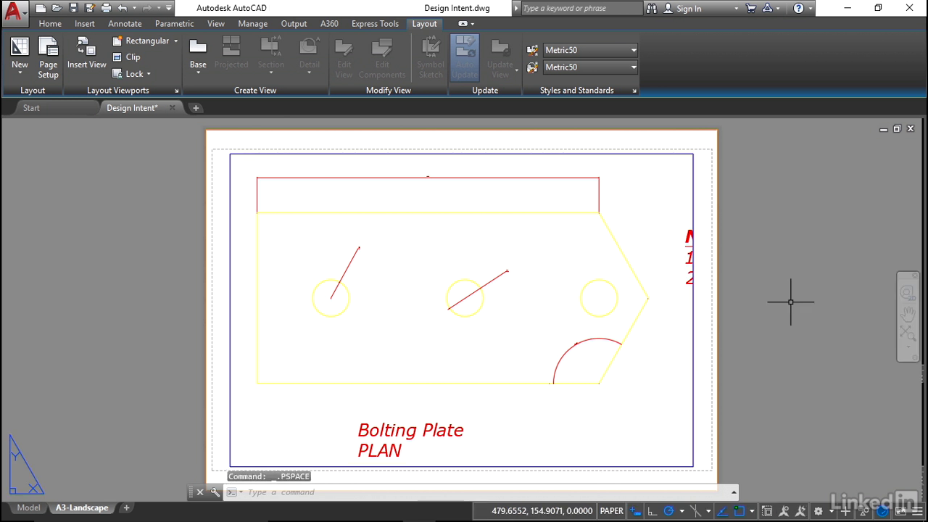